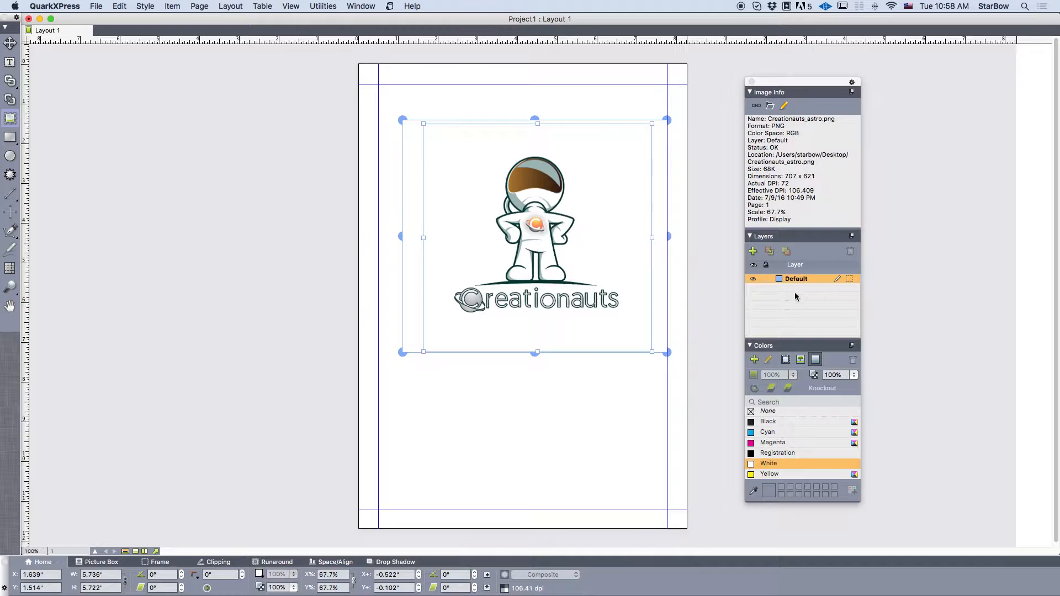
Add a new layer to the layout and name it "2nd layer"
click(753, 251)
double_click(802, 281)
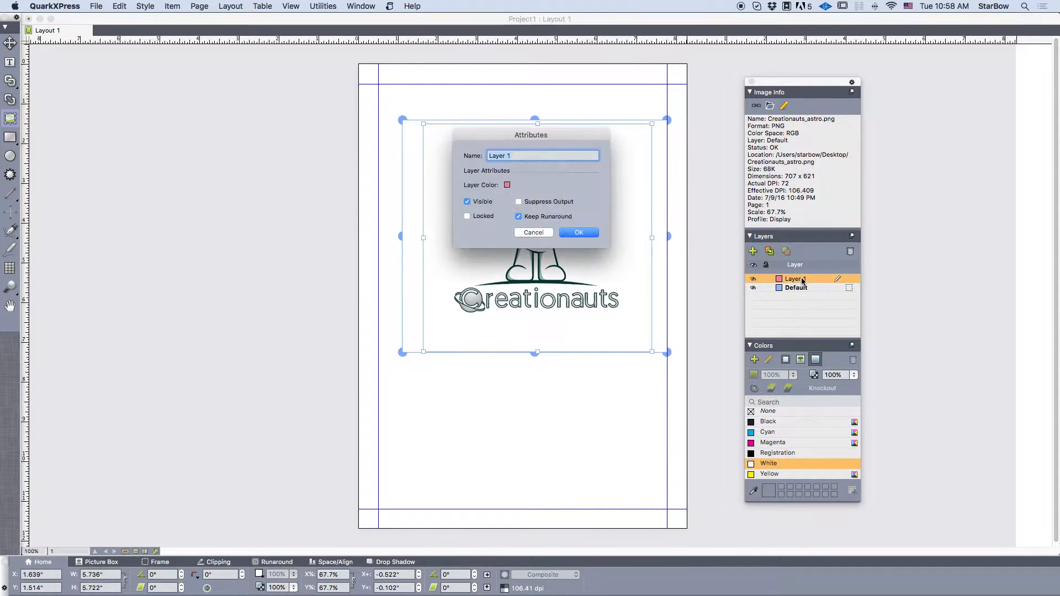
text(w)
text(nd la)
key(Return)
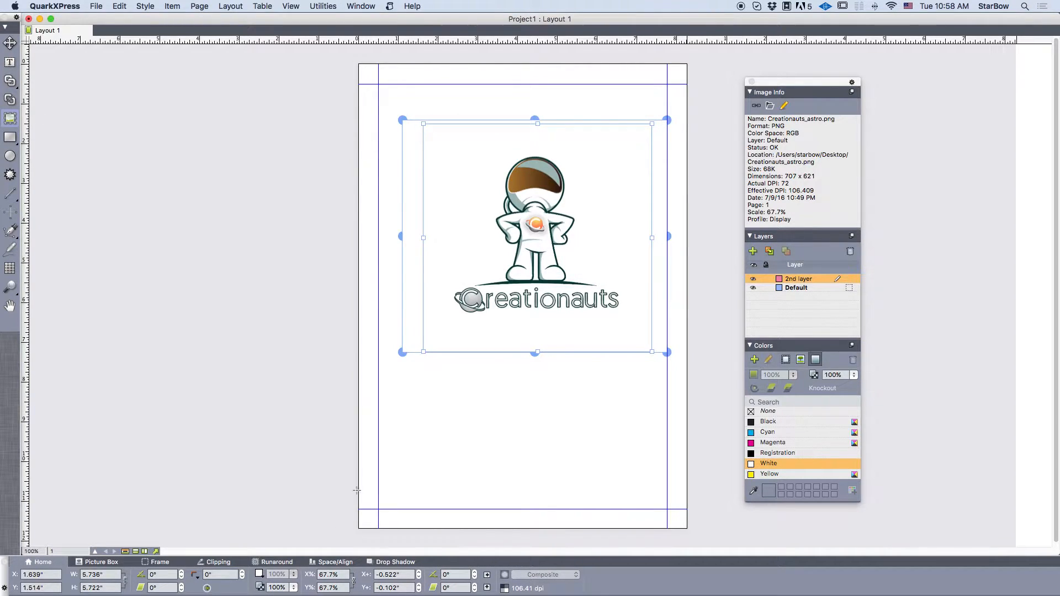
Draw a picture box about 4.4" × 2.1" below the logo, filled with test_RGB_Profile.tif scaled to about 73% and repositioned inside it
mouse_move(443, 397)
mouse_down()
mouse_move(476, 440)
mouse_move(628, 448)
mouse_move(618, 480)
mouse_up()
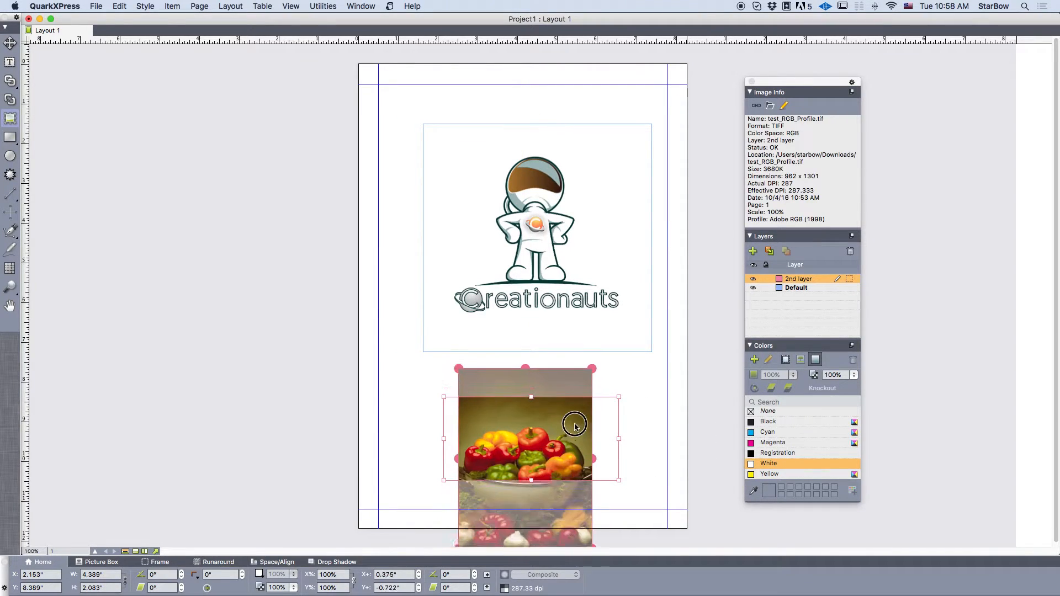
drag(572, 426, 572, 421)
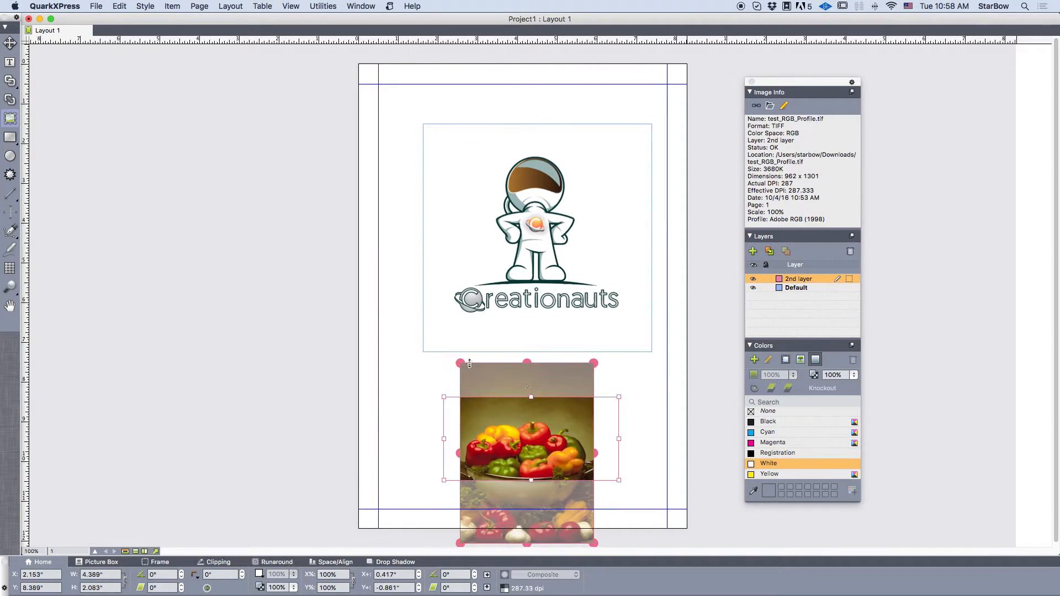
drag(461, 364, 495, 411)
drag(541, 472, 530, 447)
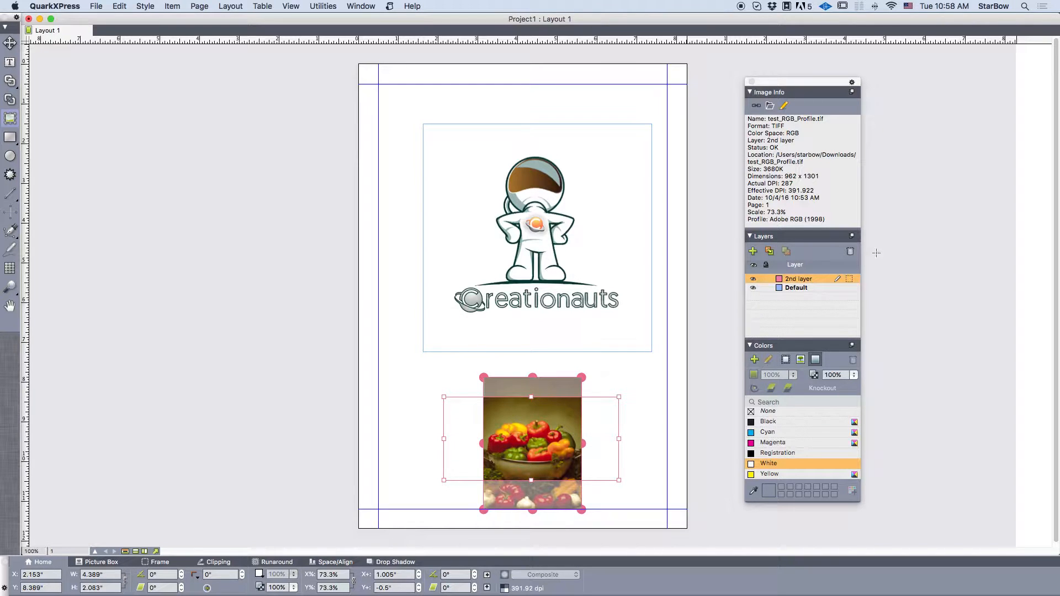
On the Default layer, rescale the Creationauts logo image to about 71% and reposition it within its picture box
click(797, 287)
click(541, 241)
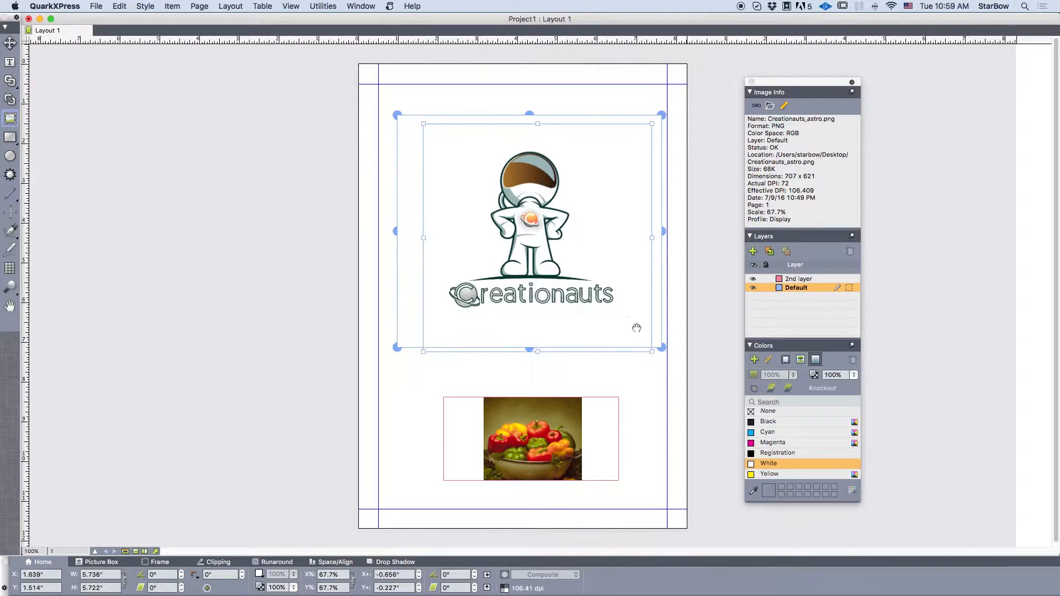
drag(662, 351, 677, 360)
drag(621, 303, 595, 279)
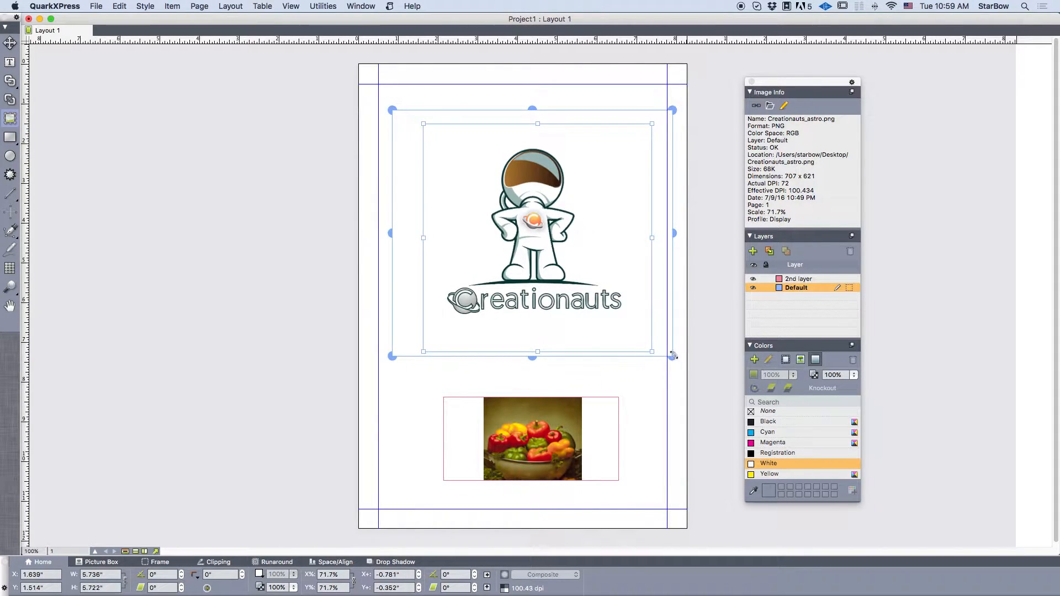
drag(673, 355, 679, 360)
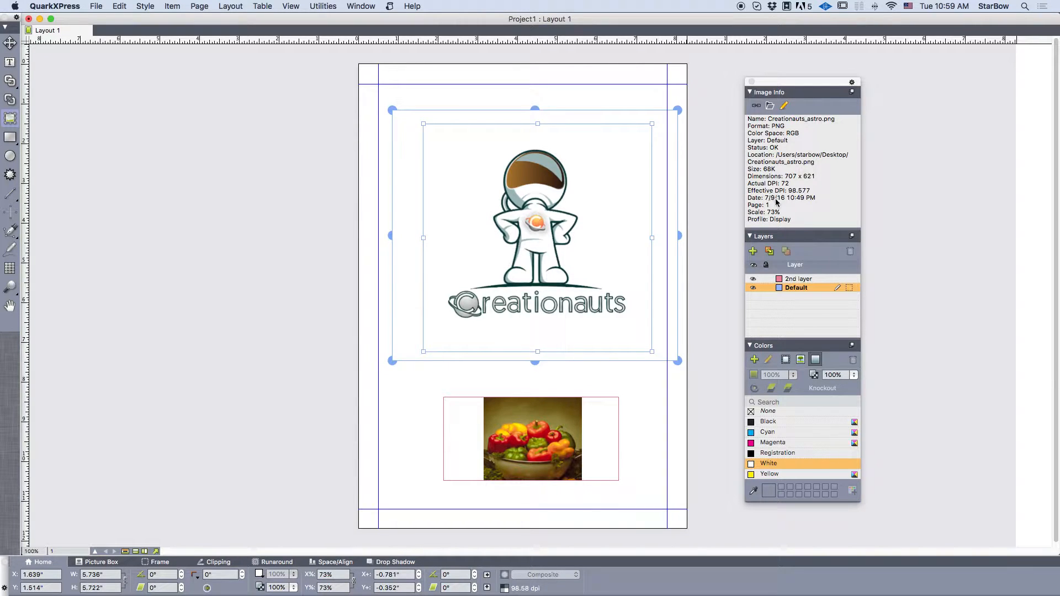
mouse_move(679, 359)
mouse_down()
mouse_move(688, 381)
mouse_move(672, 366)
mouse_move(687, 369)
mouse_up()
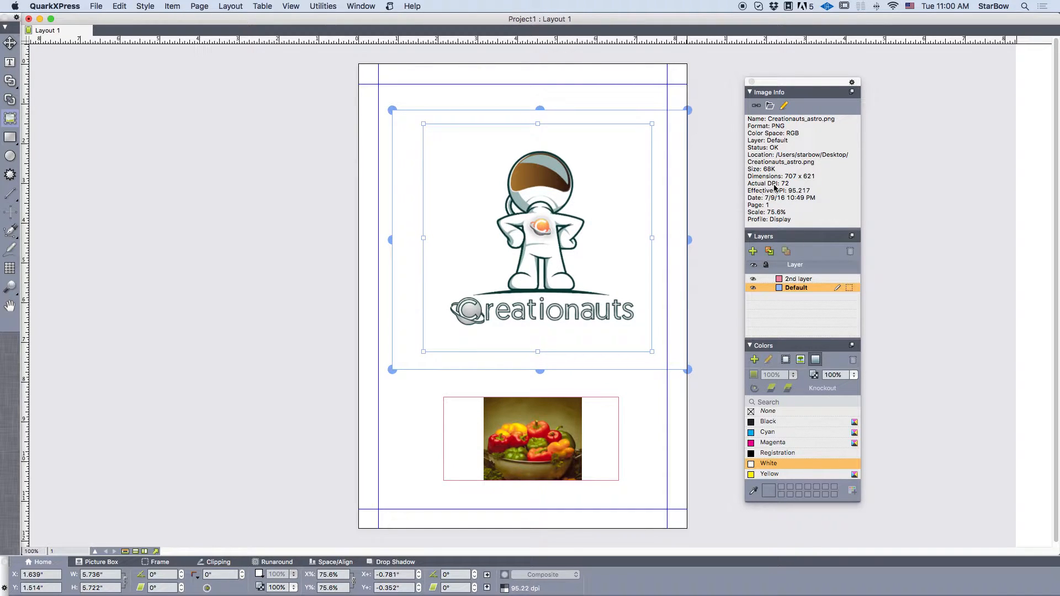
mouse_move(687, 370)
mouse_down()
mouse_move(696, 391)
mouse_move(672, 366)
mouse_move(722, 395)
mouse_move(704, 366)
mouse_move(704, 380)
mouse_up()
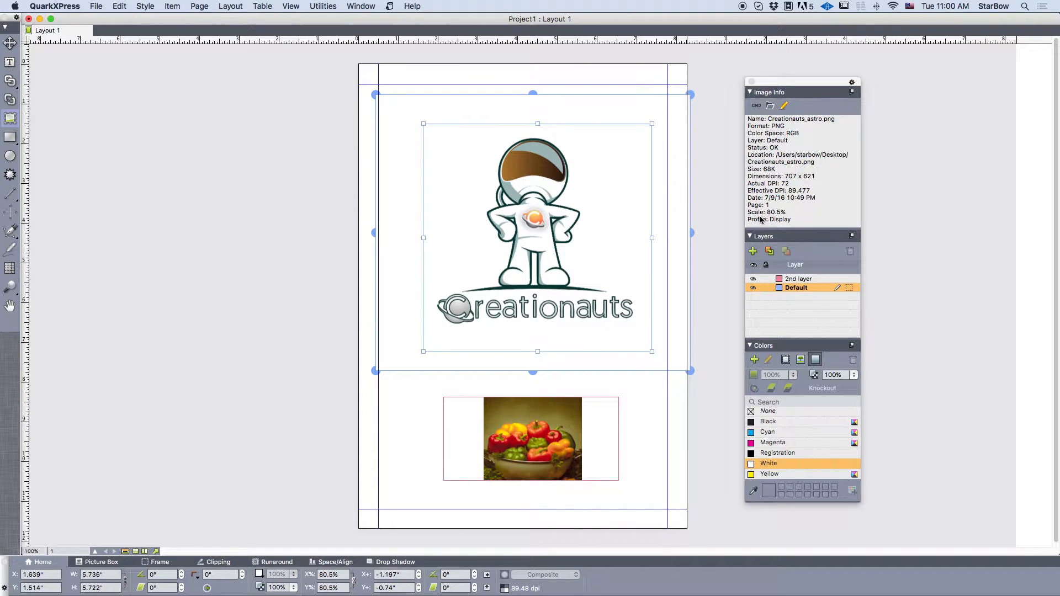
drag(690, 371, 652, 336)
mouse_move(554, 256)
mouse_down()
mouse_move(568, 282)
mouse_move(567, 271)
mouse_up()
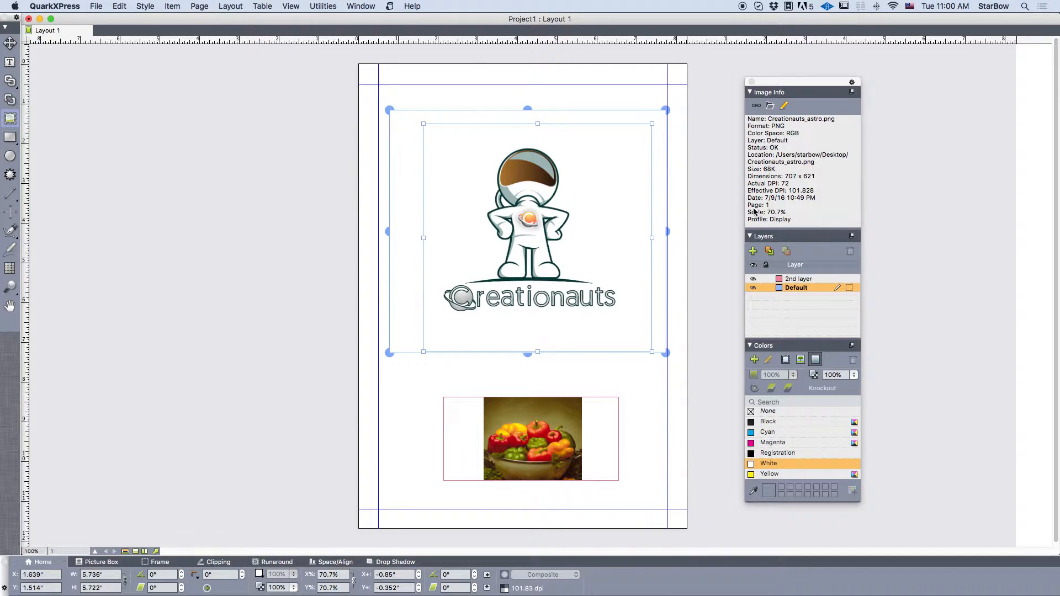
Select the peppers picture and show its Profile Information palette next to the Image Info palette
click(360, 6)
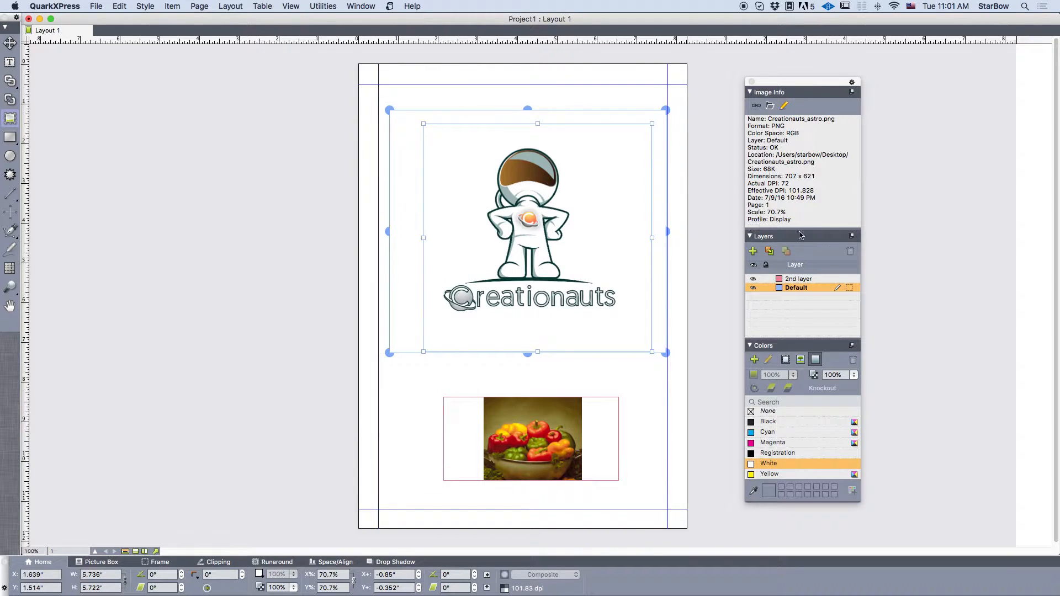
click(516, 448)
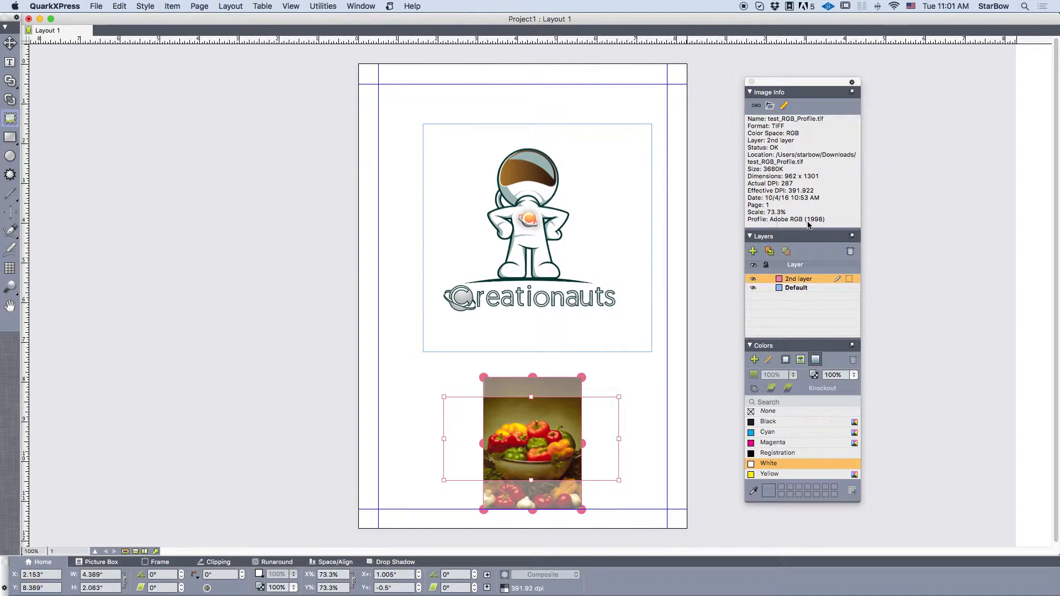
click(361, 6)
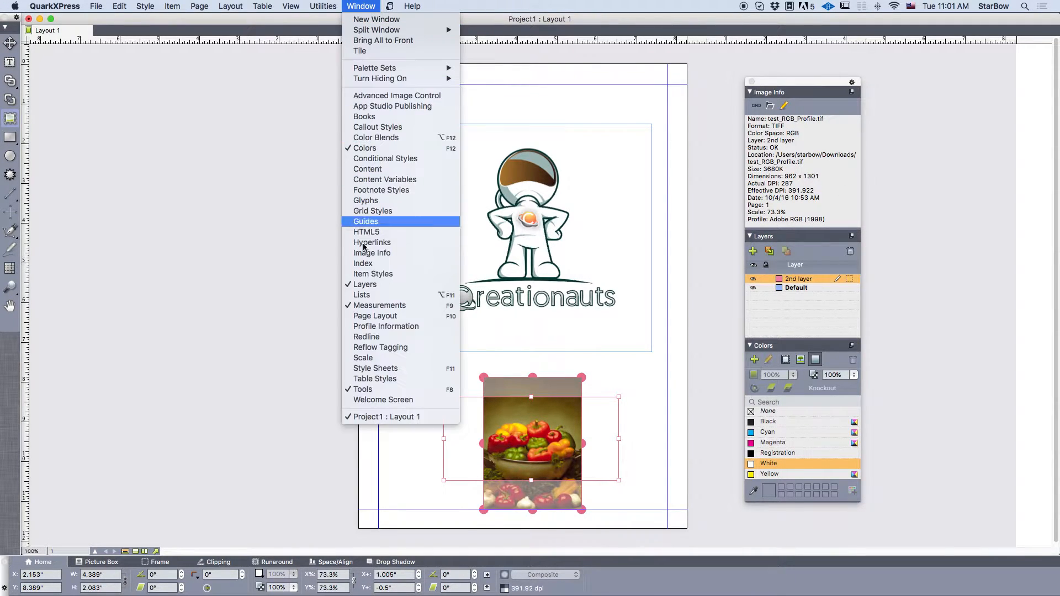
click(389, 326)
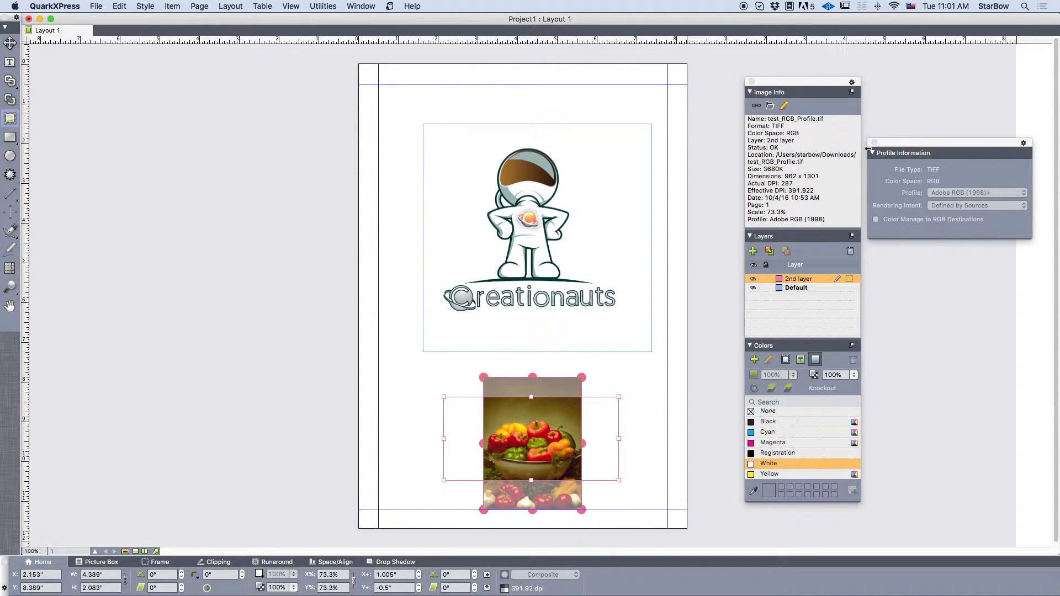
drag(890, 143, 842, 153)
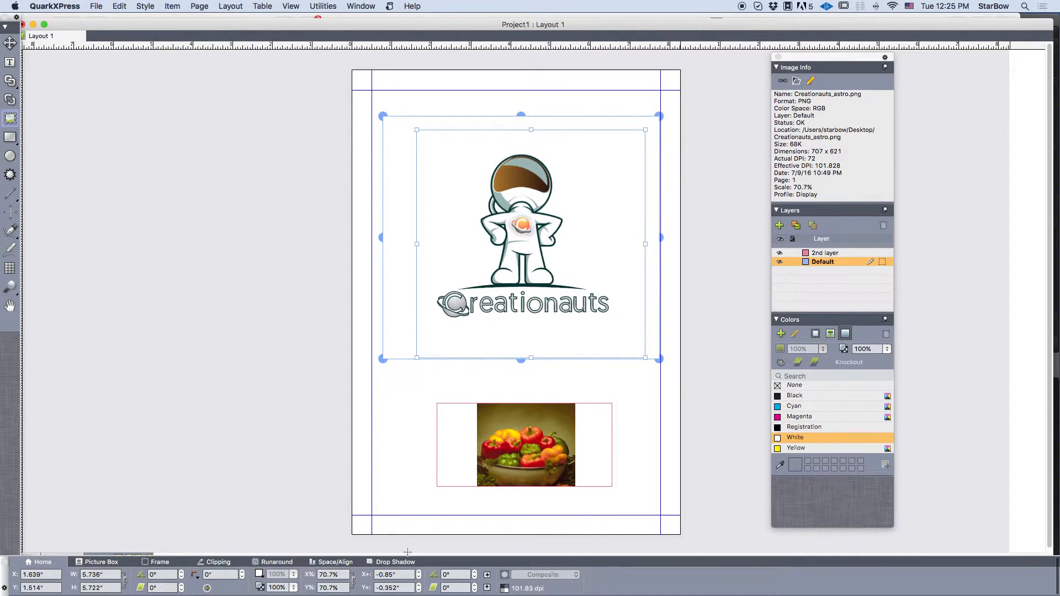
Set the Creationauts logo's horizontal scale to 90% and shift the image back towards the middle of its box
click(343, 575)
text(9)
key(Return)
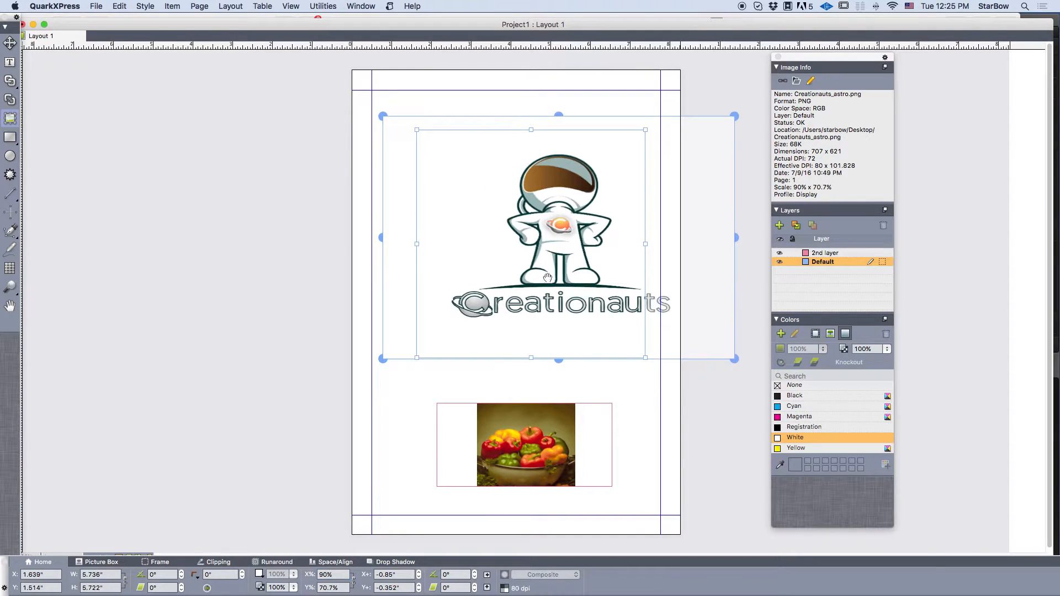
drag(549, 278, 521, 276)
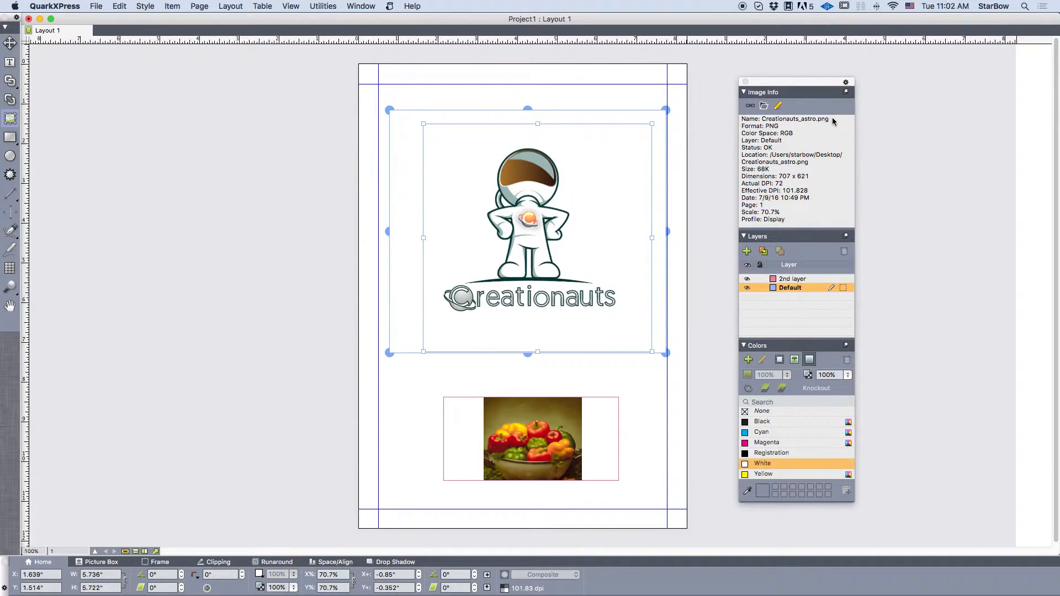
Configure the Image Info palette to show only Name, Format and Effective DPI, and shrink its section to fit
click(847, 94)
click(857, 95)
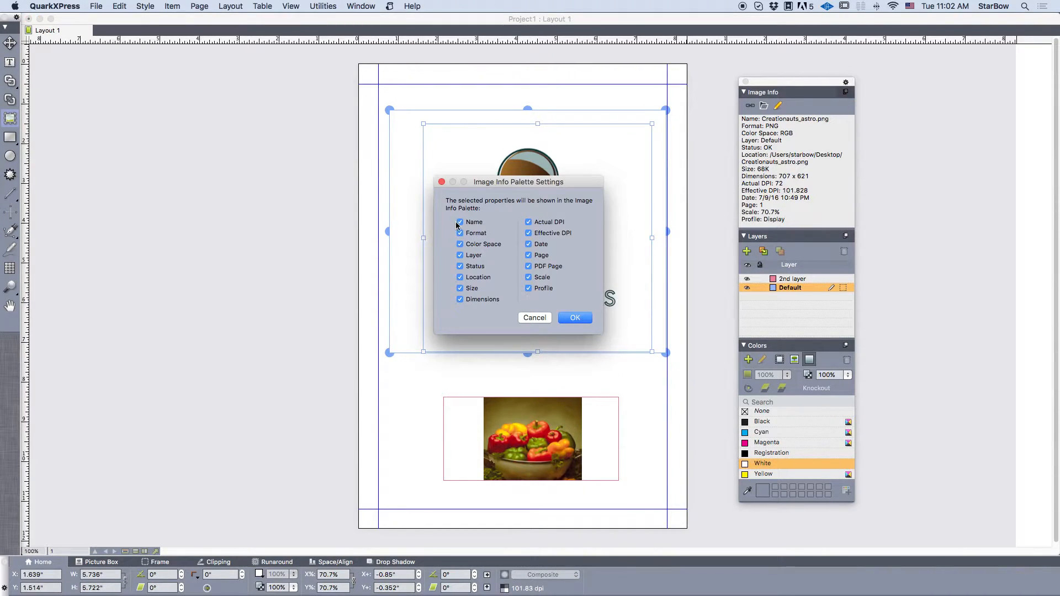
drag(499, 180, 551, 125)
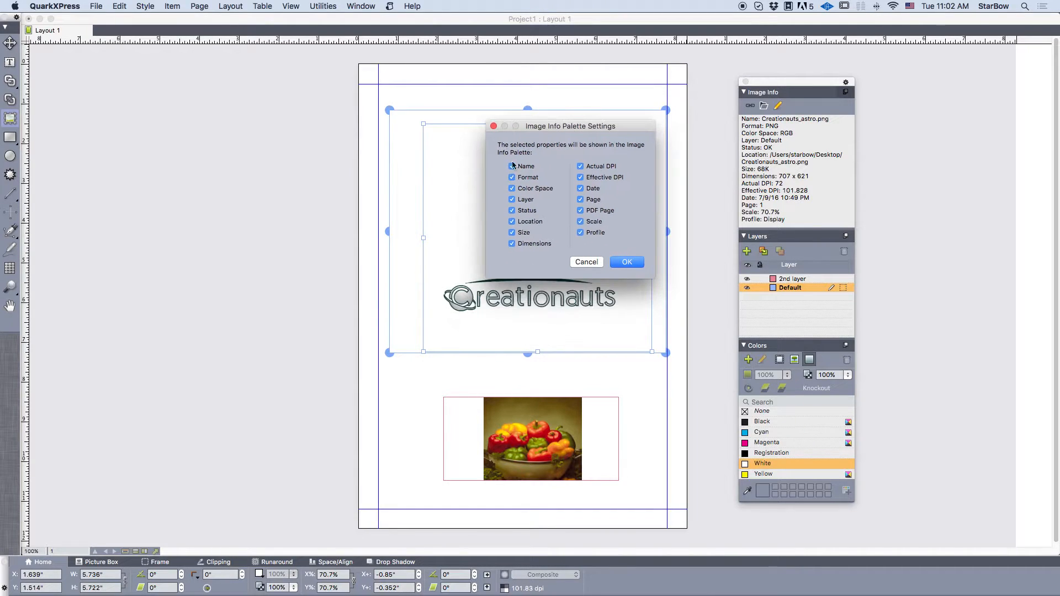
click(512, 168)
click(512, 211)
click(580, 188)
click(580, 177)
click(580, 232)
click(512, 232)
click(512, 200)
click(513, 221)
click(512, 243)
click(512, 188)
click(513, 166)
click(580, 177)
click(580, 166)
click(580, 199)
click(580, 210)
click(626, 262)
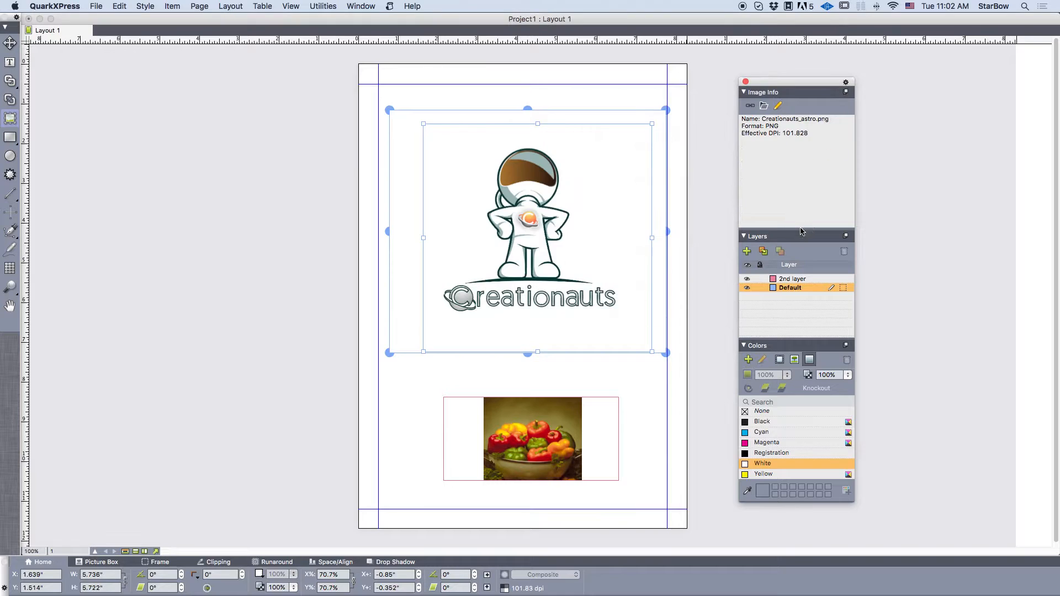
drag(794, 228, 792, 159)
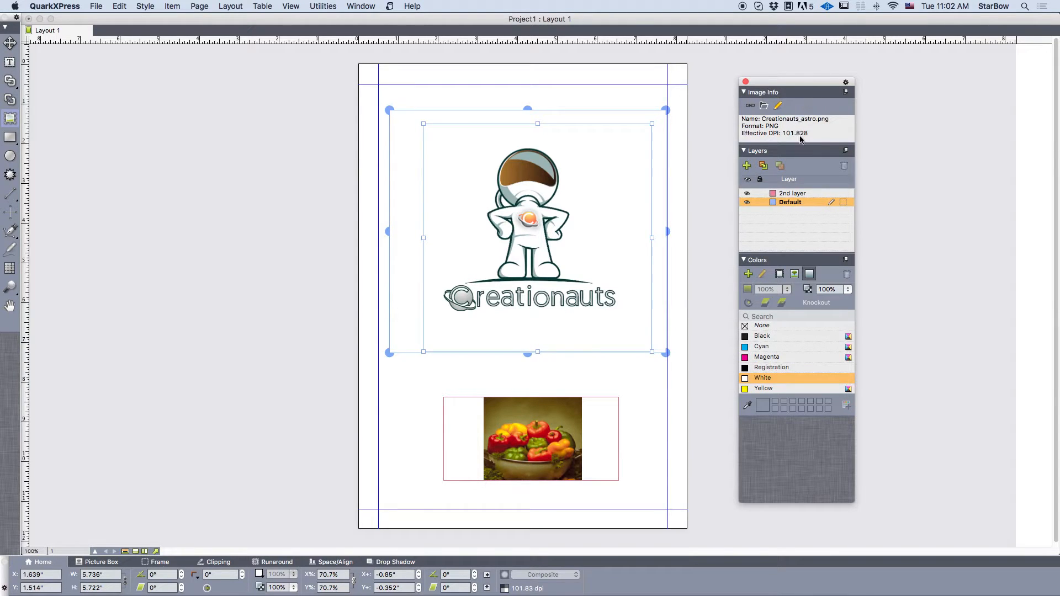
drag(770, 83, 761, 70)
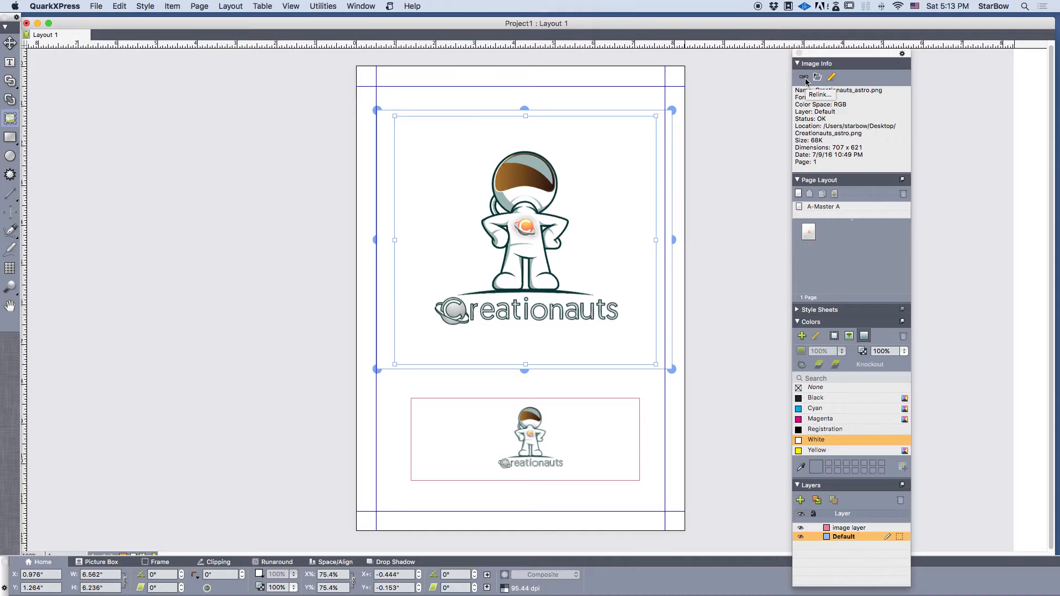
Relink the large logo picture to brushedsteel4.jpg from the Desktop folder
click(804, 77)
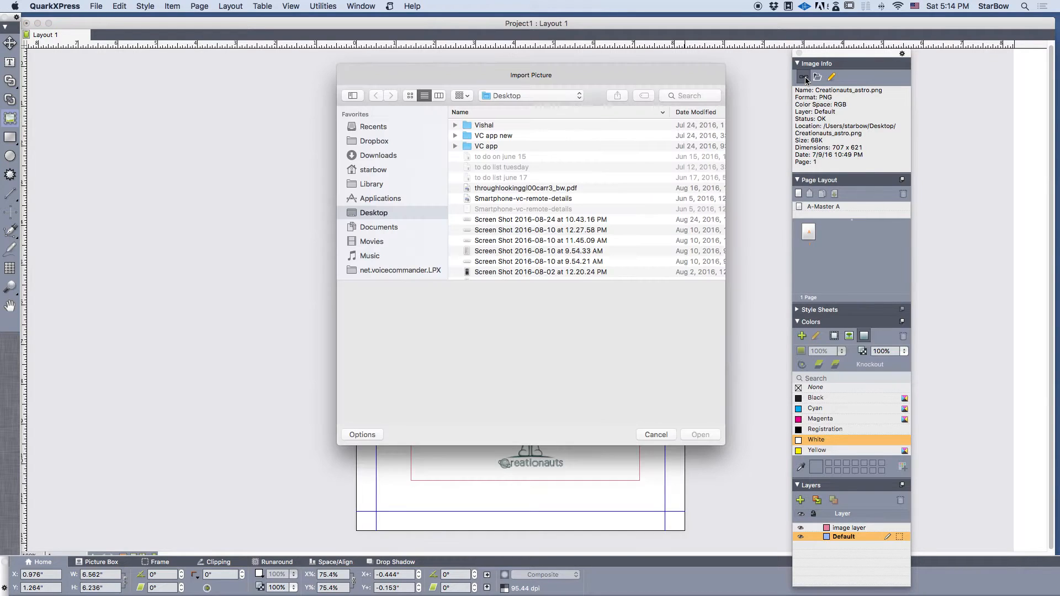
scroll(596, 193, down, 5)
click(545, 151)
click(546, 142)
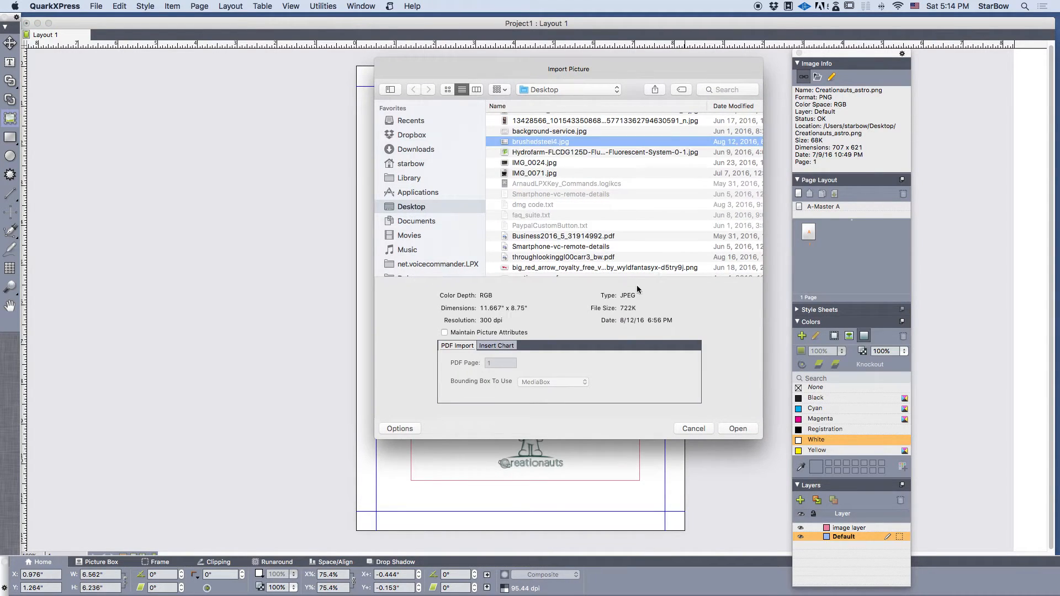
click(738, 430)
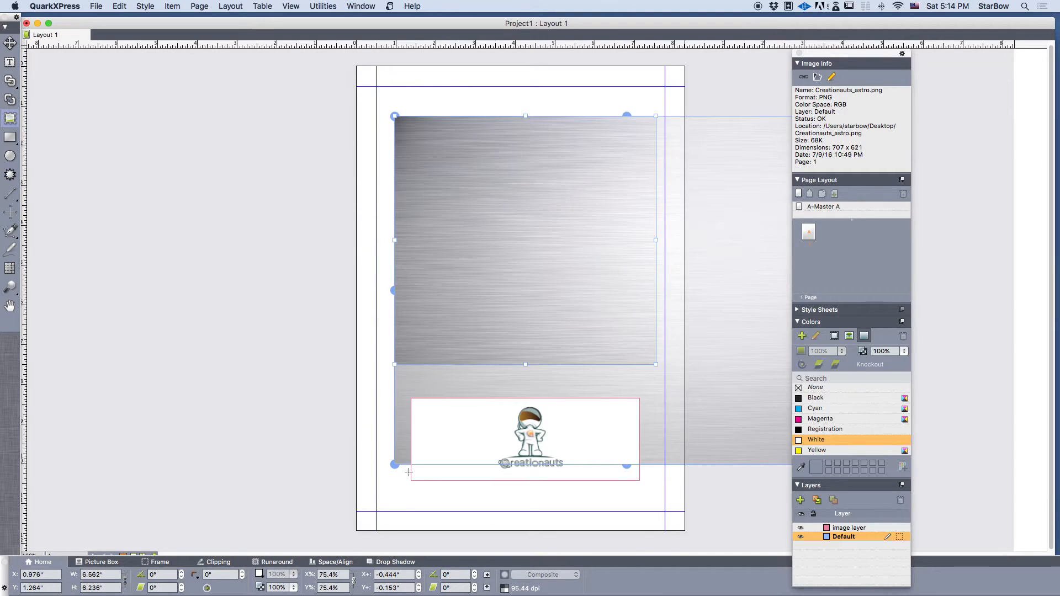
Scale the brushed steel image to about 82% and reposition it so it fills its picture box
drag(683, 345, 697, 394)
right_click(680, 265)
click(636, 259)
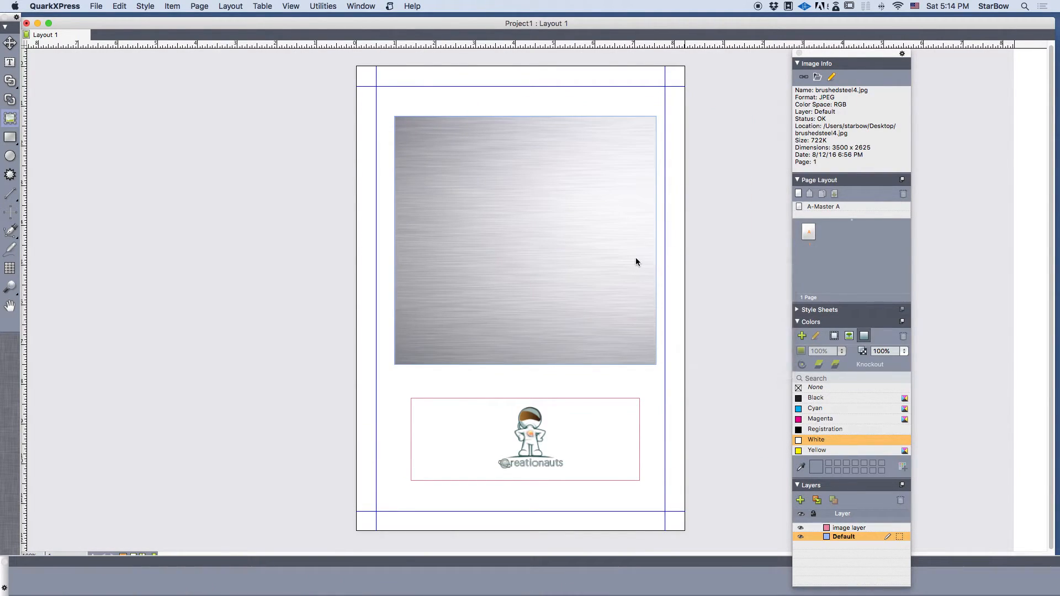
click(636, 262)
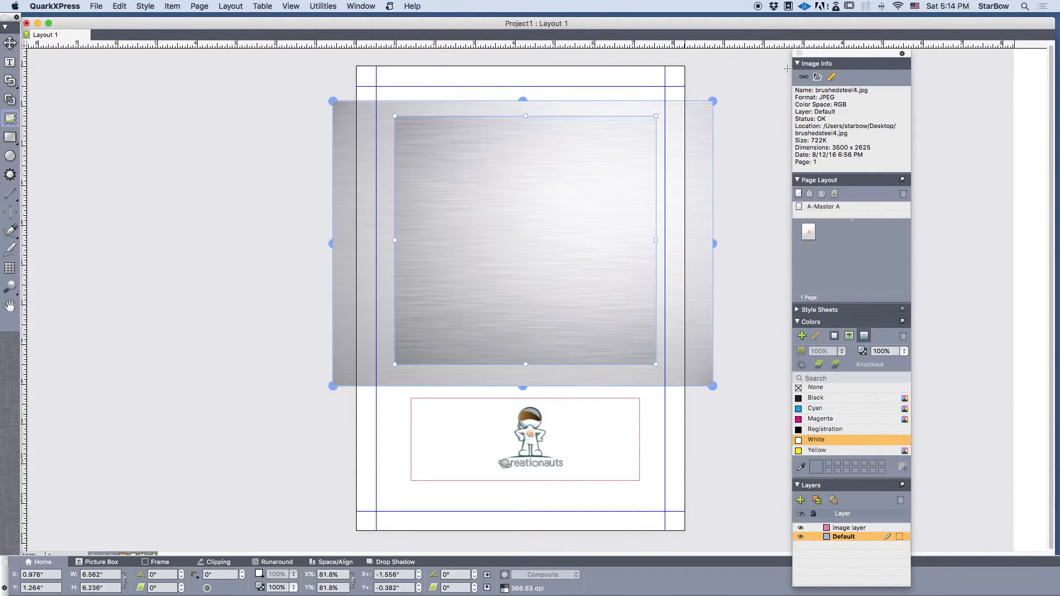
Reveal the brushed steel image file in Finder, close that Finder window and return to the QuarkXPress layout
click(819, 76)
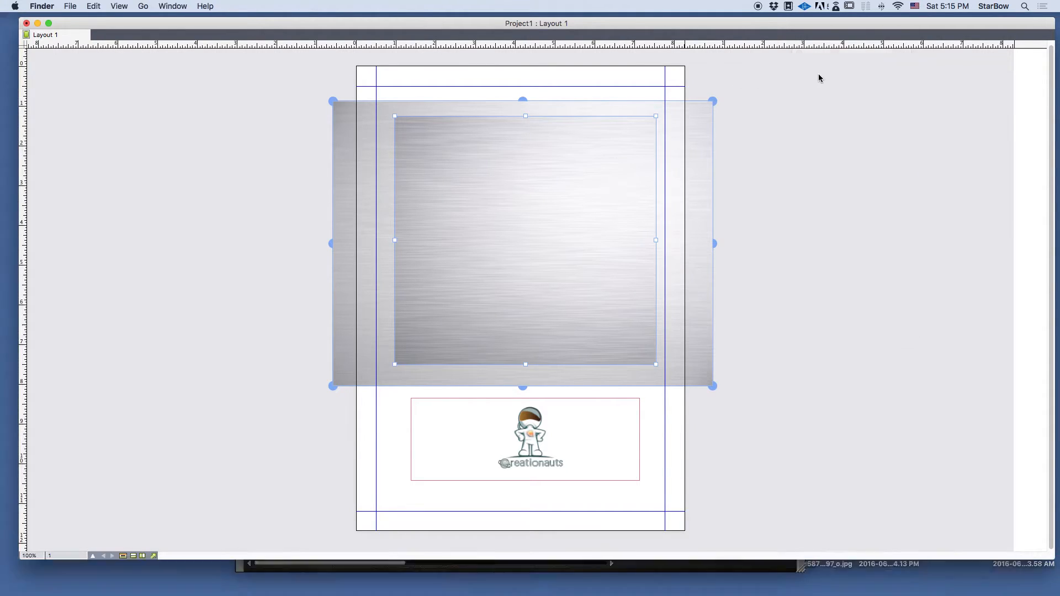
scroll(475, 364, down, 2)
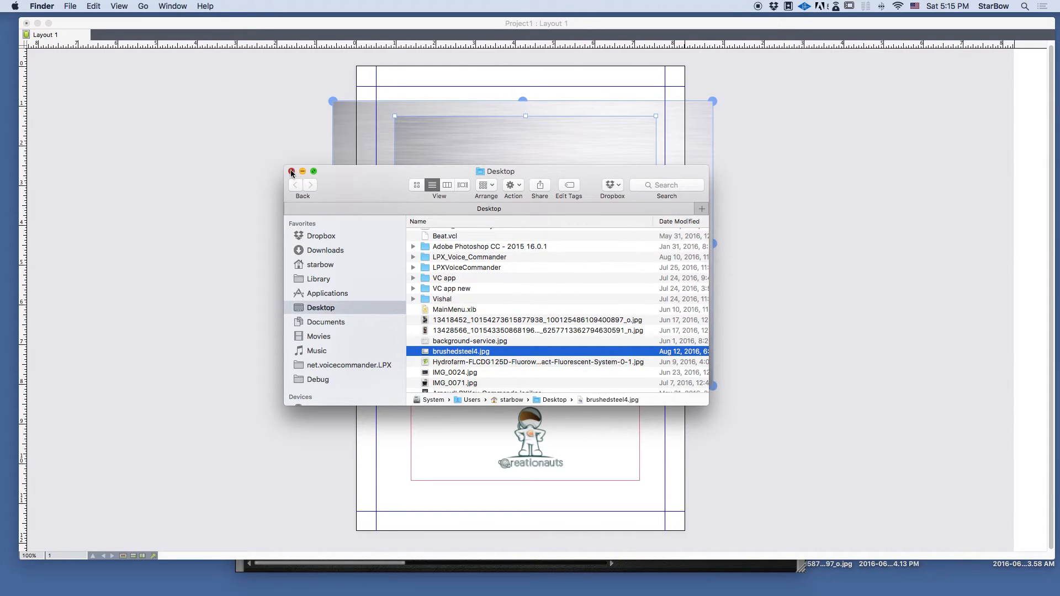
click(291, 172)
click(705, 177)
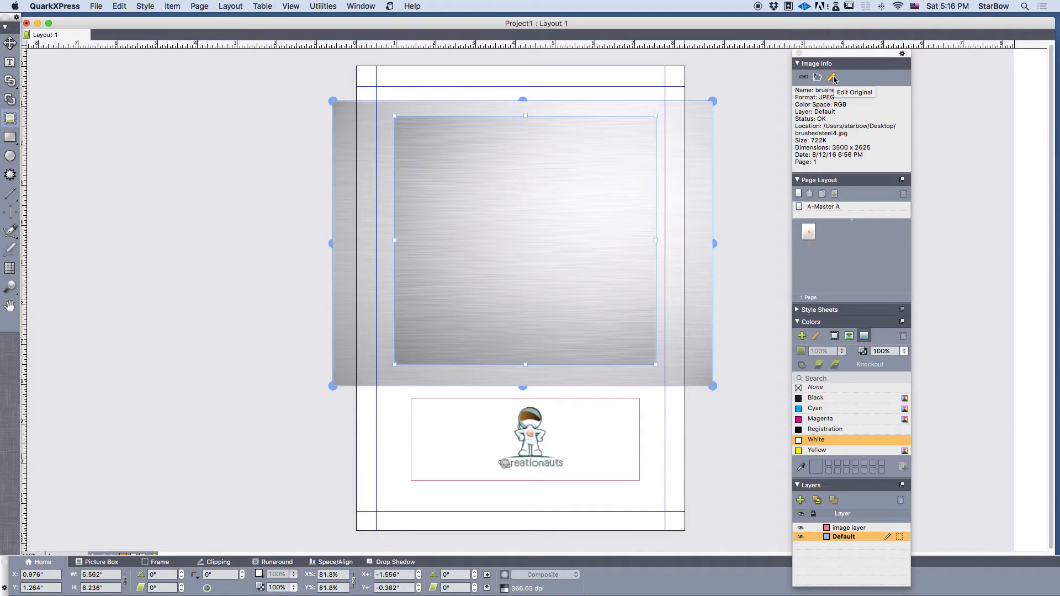
Open the original brushedsteel4.jpg for editing in Preview and move its window to the middle of the screen
click(832, 78)
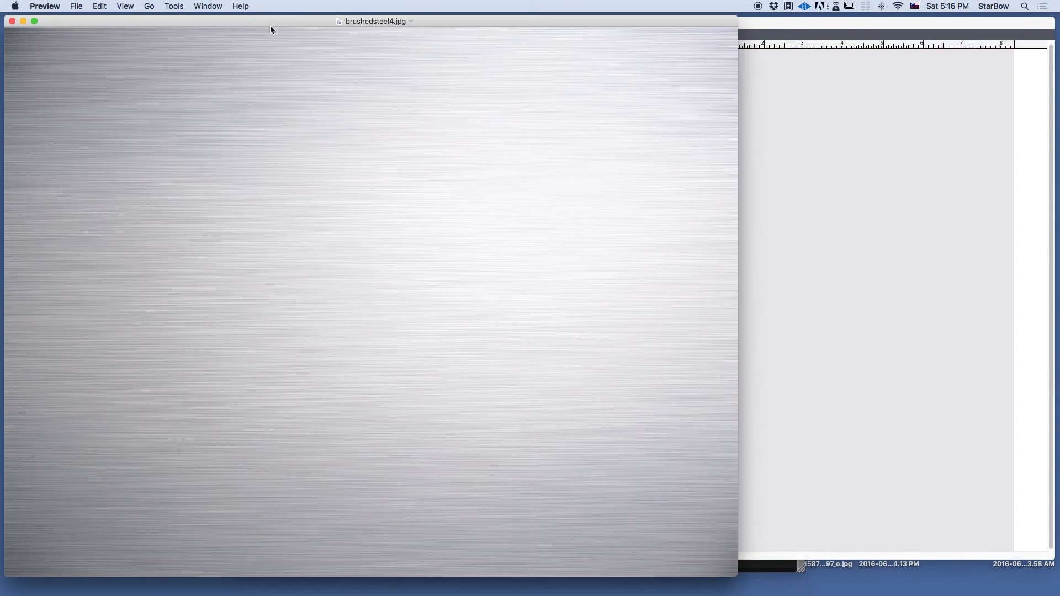
drag(270, 25, 431, 33)
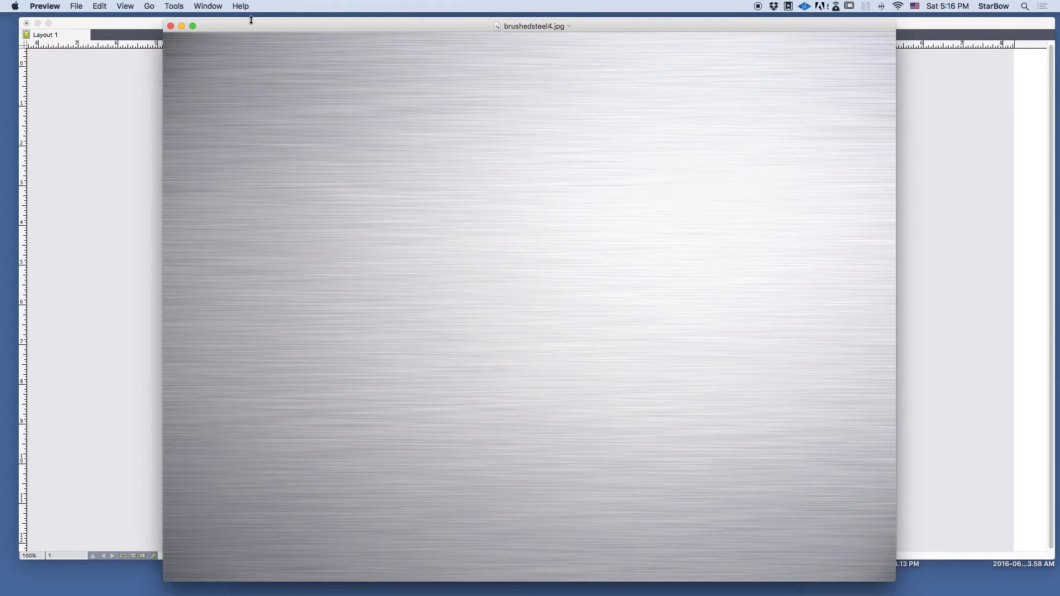
drag(251, 22, 252, 20)
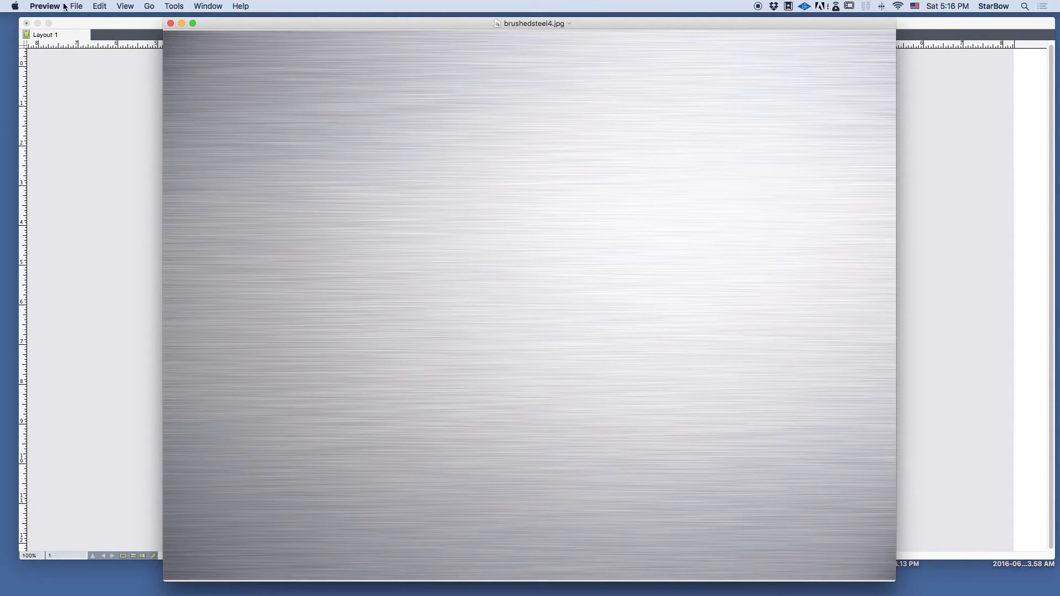
Annotate the brushed steel image with a large red oval left of its centre
click(174, 6)
mouse_move(187, 102)
click(299, 152)
drag(585, 278, 797, 132)
Add the text "this is new" inside the red oval and save the image
drag(607, 232, 440, 280)
text(this is new)
click(710, 208)
key(super+s)
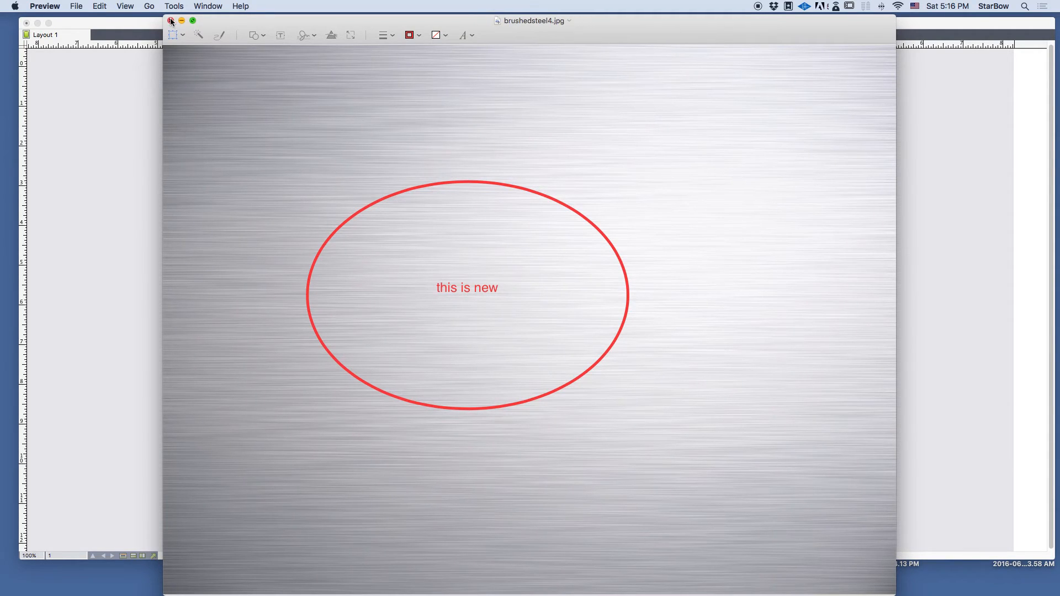
Back in QuarkXPress, update the modified brushed steel picture and shift it within its box to offsets of about -0.722" and -0.326"
click(170, 20)
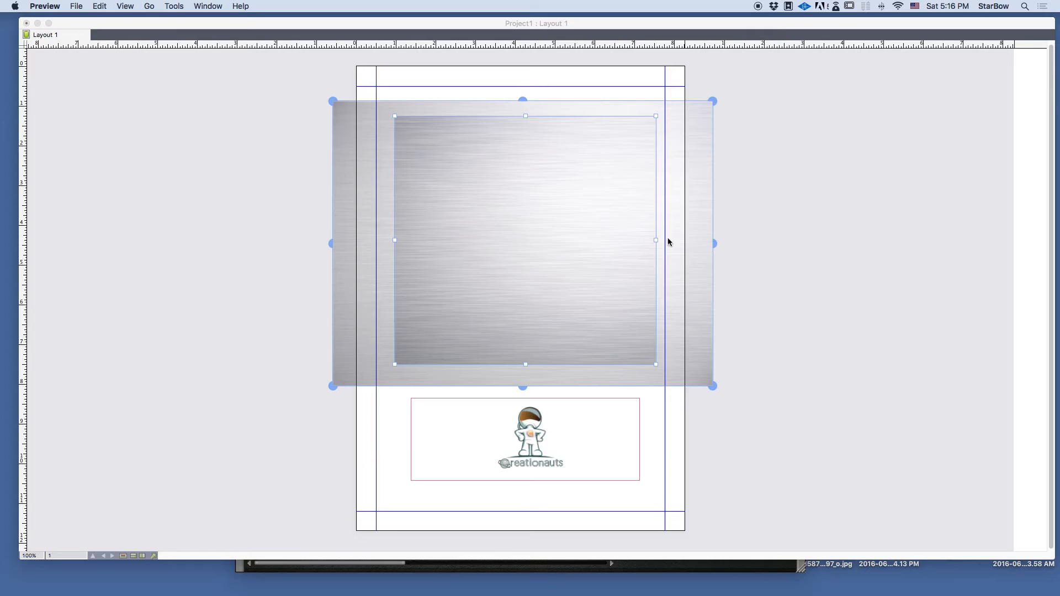
click(780, 222)
click(516, 211)
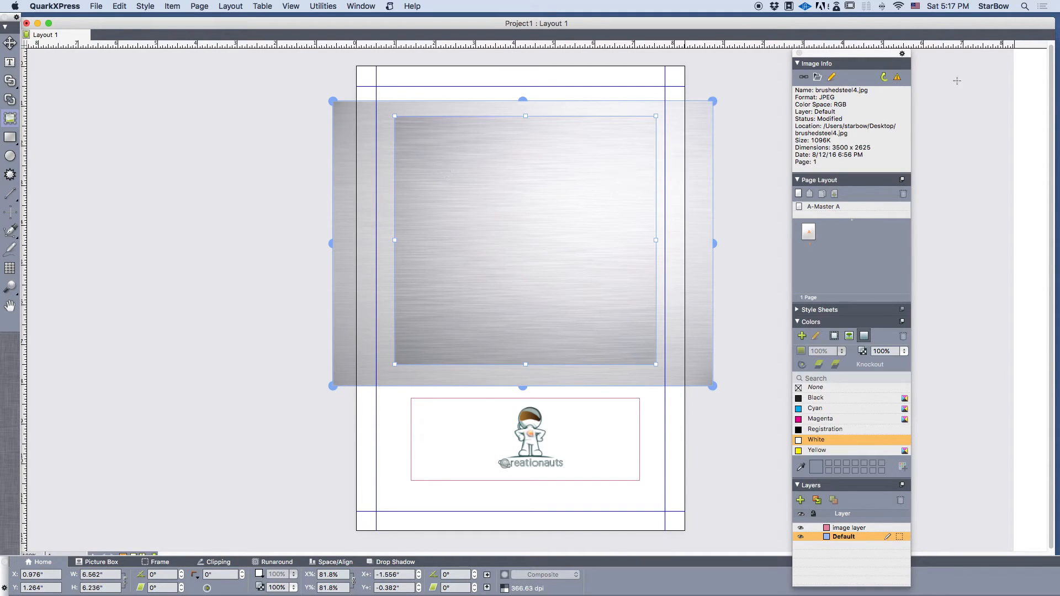
click(883, 78)
drag(590, 213, 621, 215)
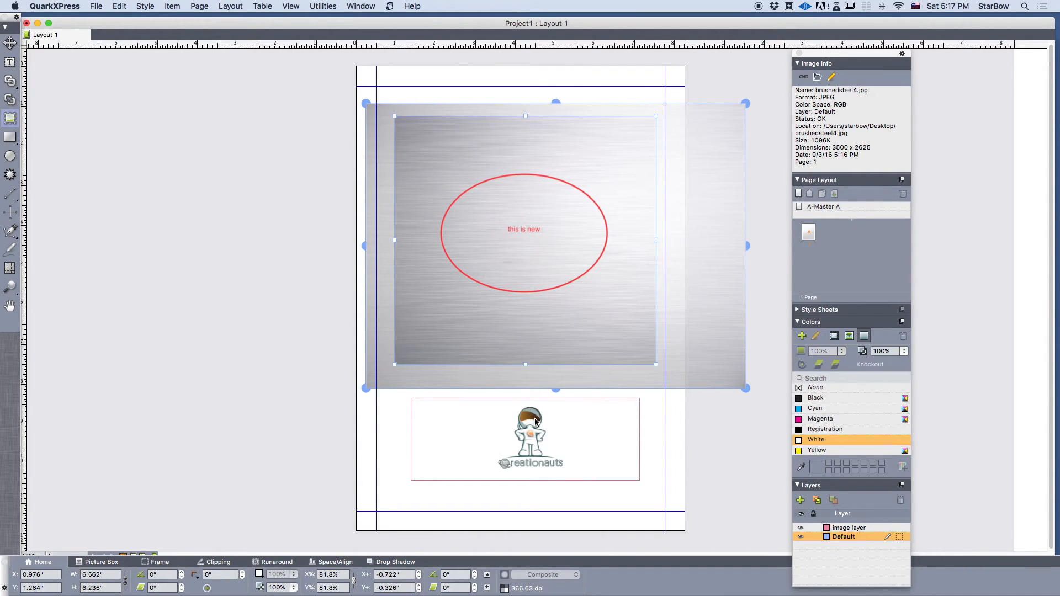
Switch to Finder, remove brushedsteel4.jpg from the Desktop folder and return to the QuarkXPress layout
key(super+Tab)
click(374, 278)
click(366, 293)
scroll(521, 251, down, 5)
scroll(518, 267, up, 10)
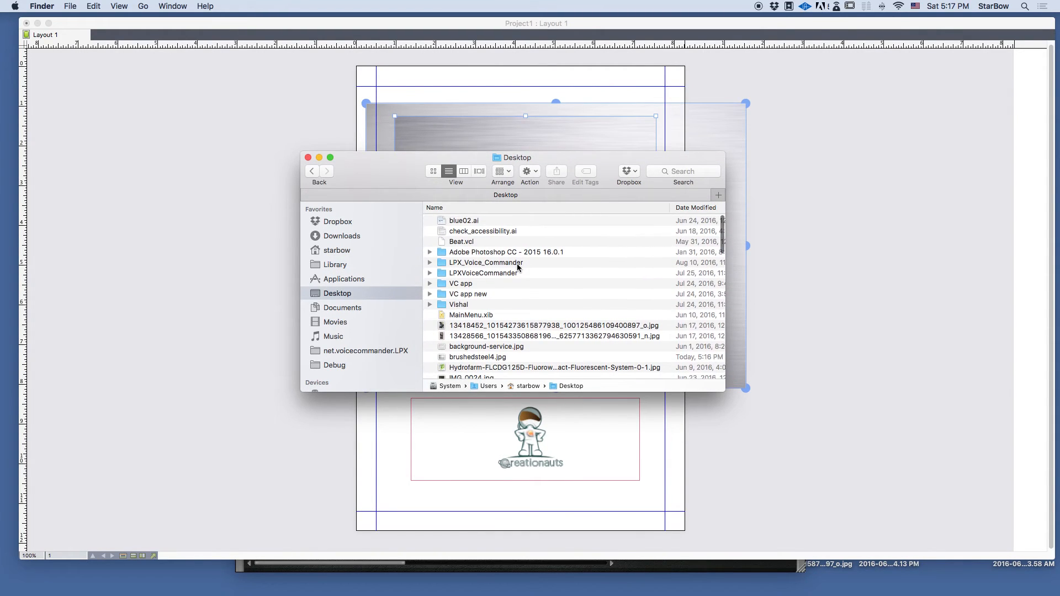
scroll(518, 267, down, 8)
scroll(518, 268, up, 5)
click(502, 334)
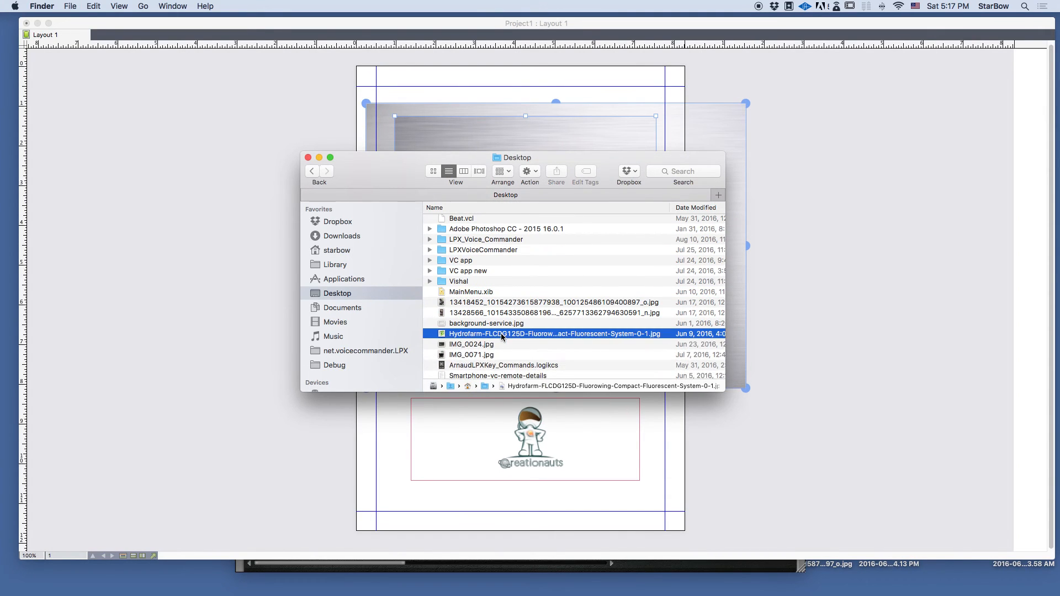
click(308, 157)
key(super+Tab)
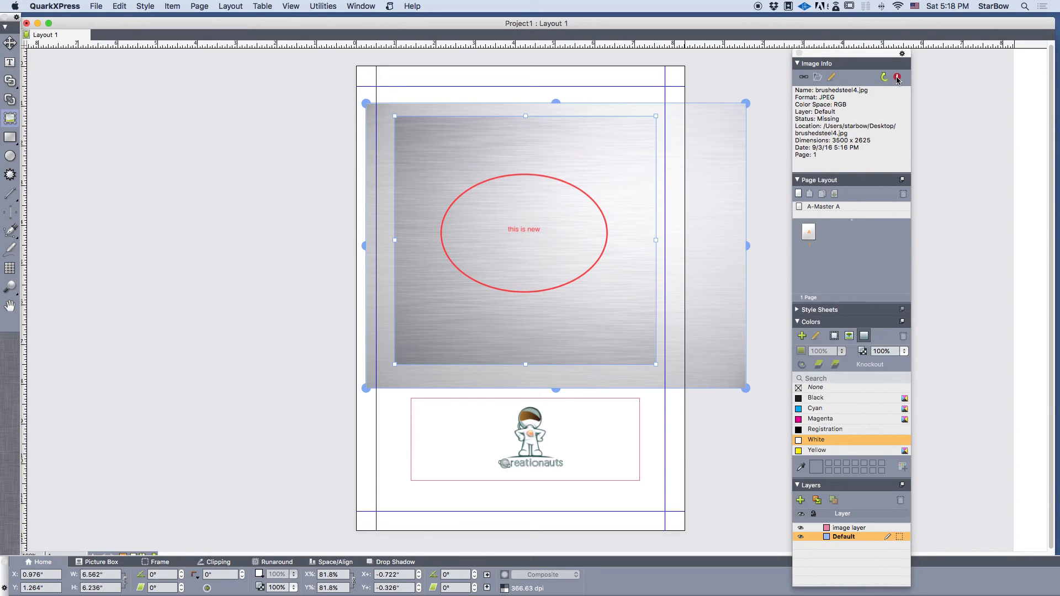
Relink the missing brushed steel picture to the Desktop file big_red_arrow_royalty_free_vector_by_wyldfantasyx-d5try9j.png
click(882, 78)
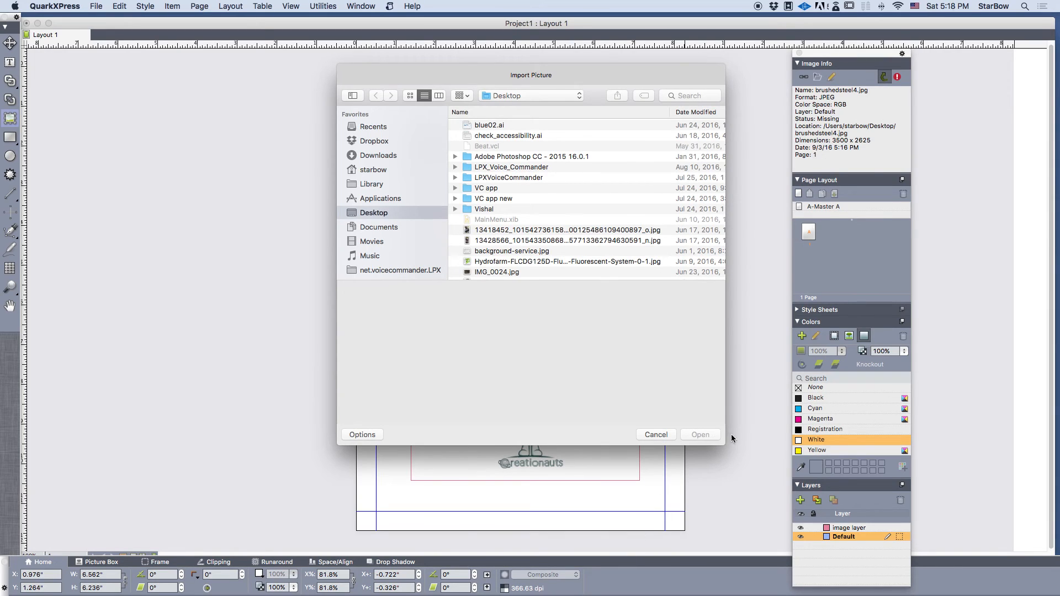
drag(722, 443, 757, 452)
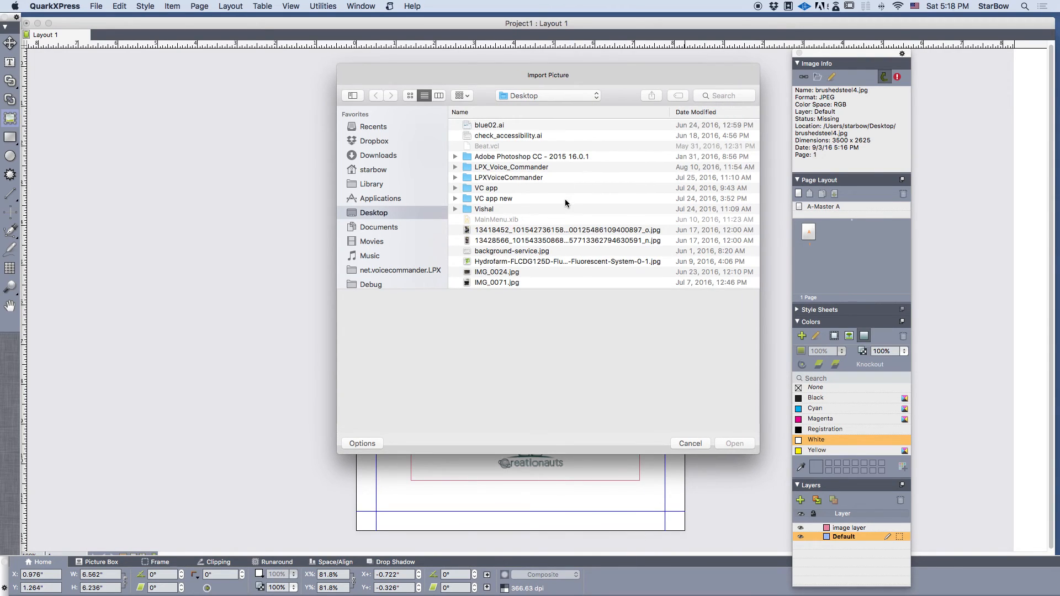
scroll(588, 182, down, 15)
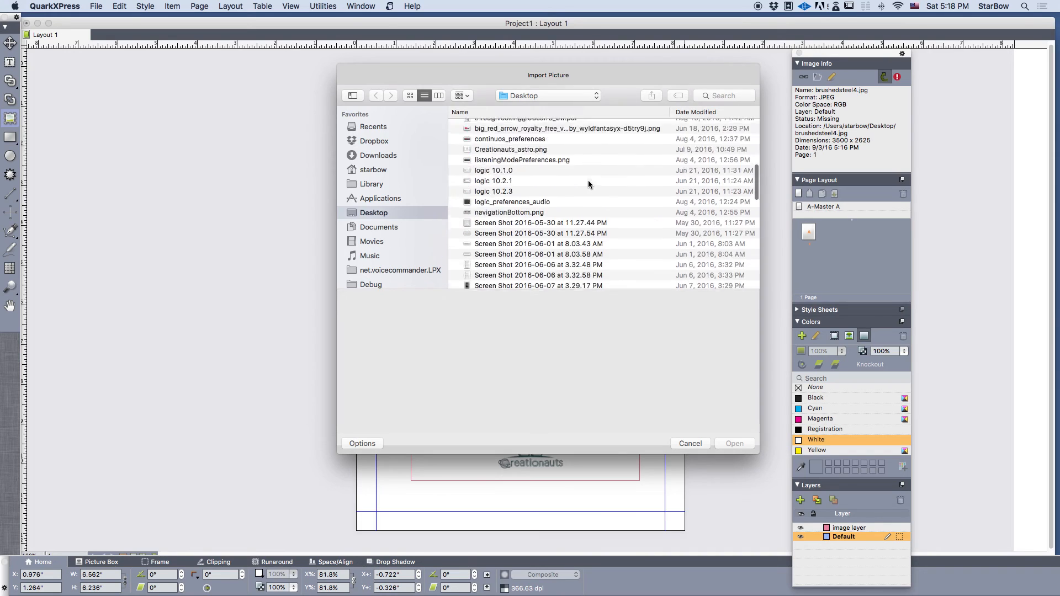
scroll(588, 180, up, 10)
click(602, 179)
click(734, 443)
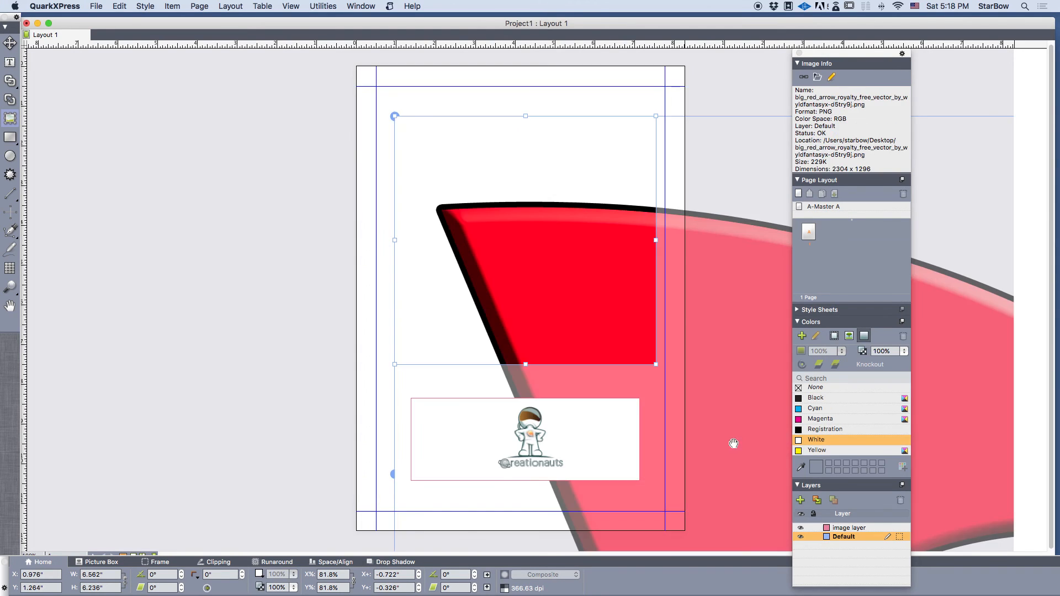
Scale the red arrow picture to about 20.7% and position it centrally so the whole arrow fits its box
drag(395, 116, 791, 338)
drag(913, 404, 239, 114)
drag(120, 50, 661, 353)
drag(734, 431, 432, 193)
drag(696, 303, 642, 276)
drag(525, 210, 544, 243)
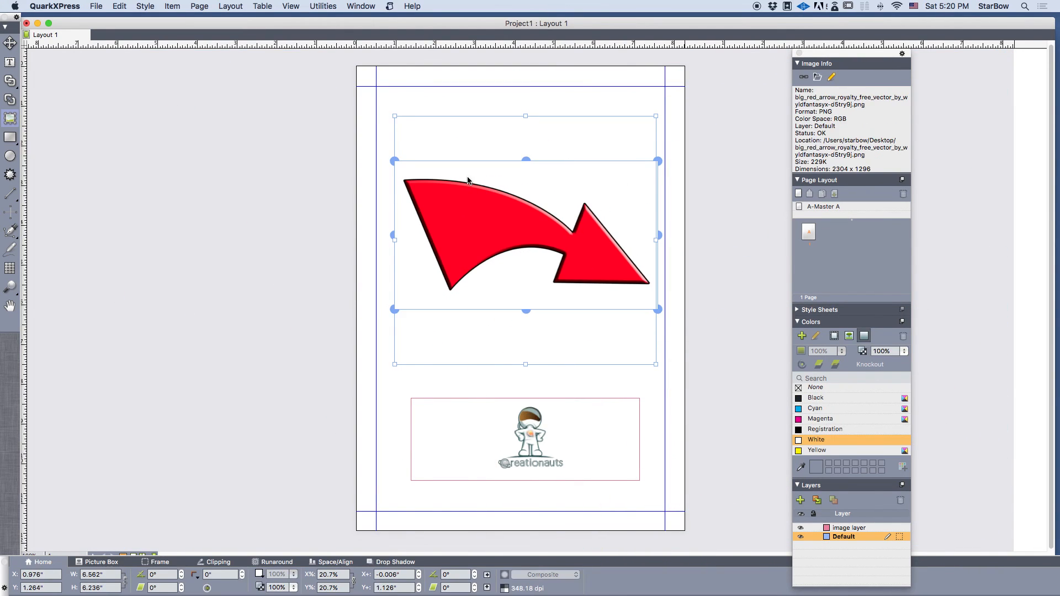